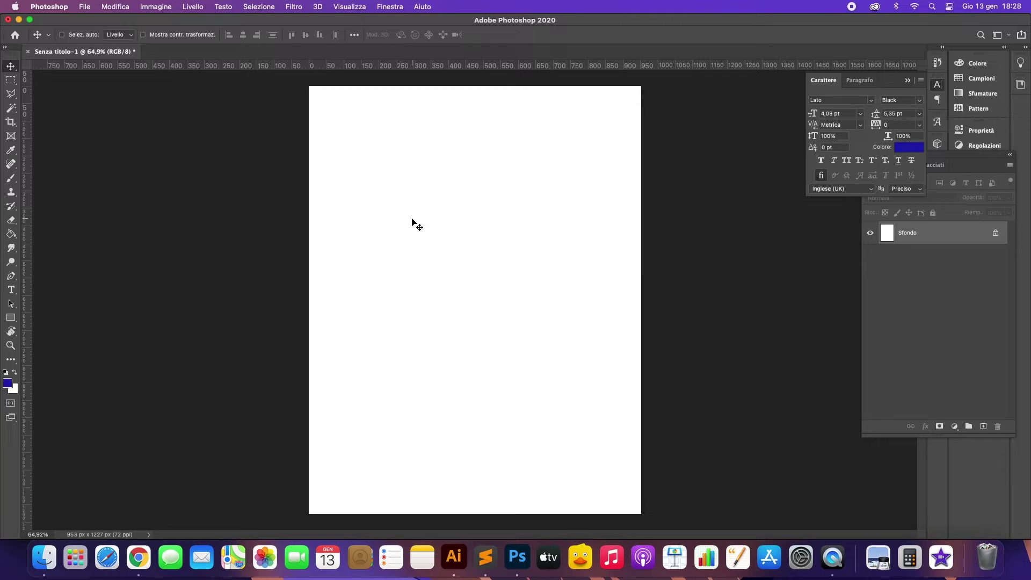
Fill a full-width rectangular band across the page's upper part with dark blue on a new layer.
{"action": "left_click", "coordinate": [10, 79]}
{"action": "left_click_drag", "start_coordinate": [303, 83], "coordinate": [742, 209]}
{"action": "key", "text": "super+shift+n"}
{"action": "key", "text": "Return"}
{"action": "key", "text": "g"}
{"action": "left_click", "coordinate": [501, 177]}
{"action": "key", "text": "super+d"}
{"action": "key", "text": "v"}
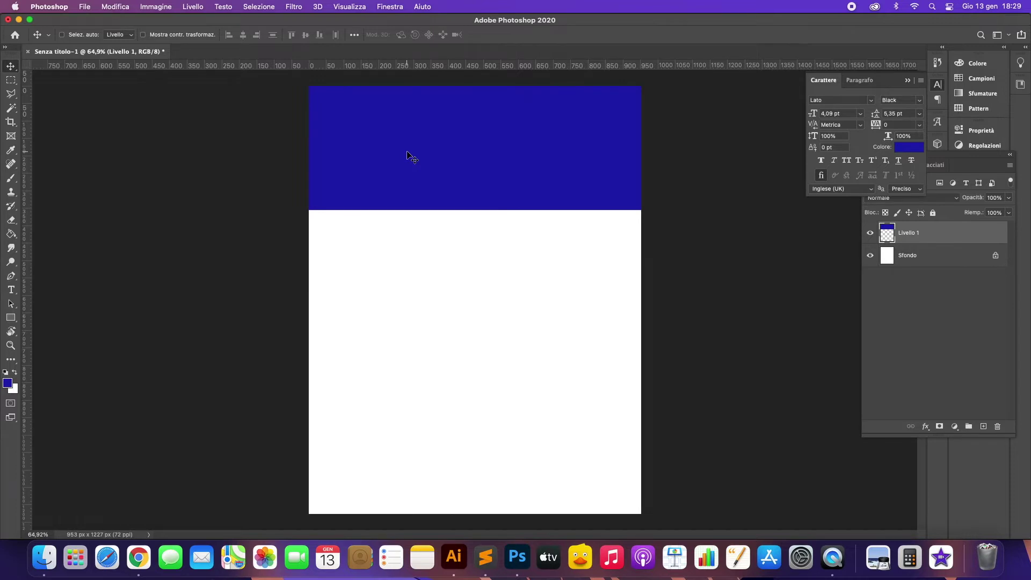
Duplicate the blue band below the original and shift the copy's hue by +36 to make it purple.
{"action": "left_click_drag", "start_coordinate": [442, 164], "coordinate": [439, 293]}
{"action": "key", "text": "super+u"}
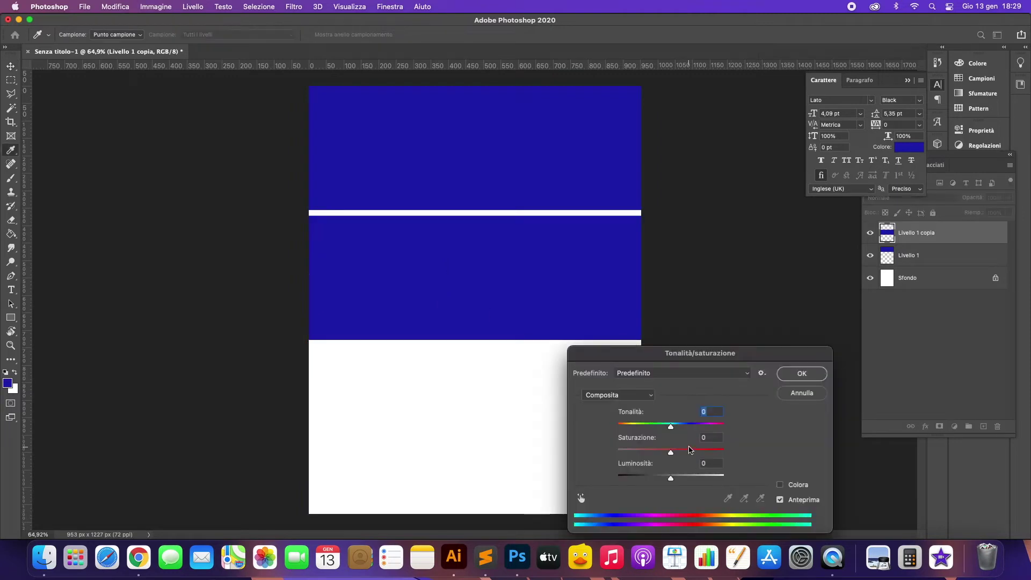
{"action": "left_click", "coordinate": [690, 425]}
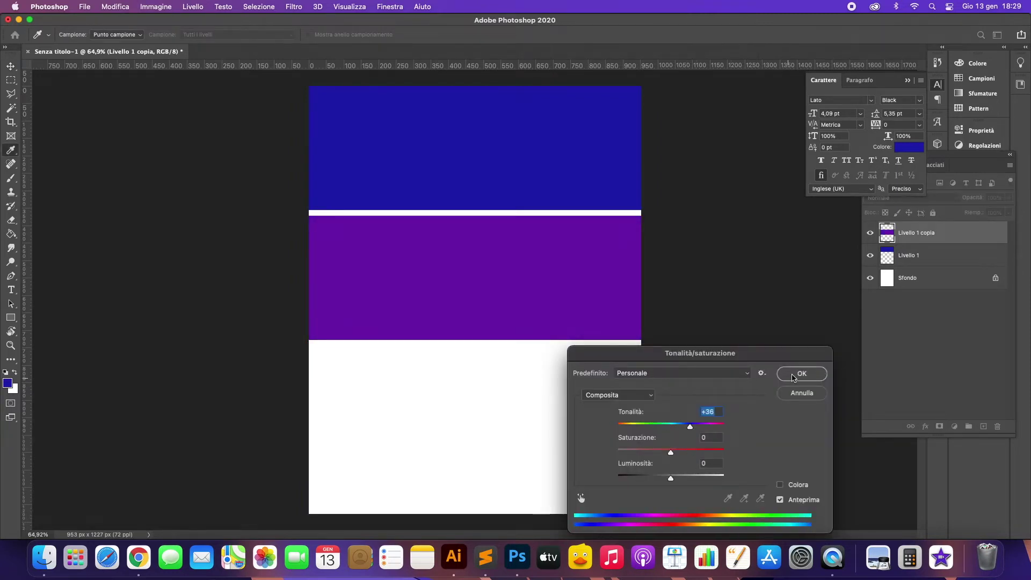
{"action": "left_click", "coordinate": [788, 379]}
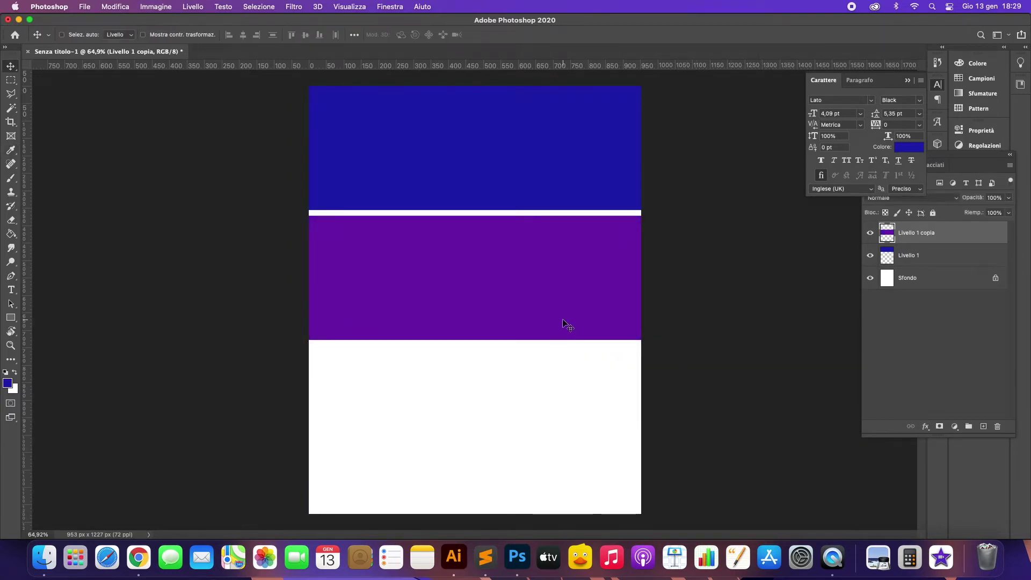
Align the purple band directly under the blue one, narrow it to 70.62% width and extend it down to the footer area.
{"action": "left_click_drag", "start_coordinate": [563, 319], "coordinate": [562, 314]}
{"action": "key", "text": "super+t"}
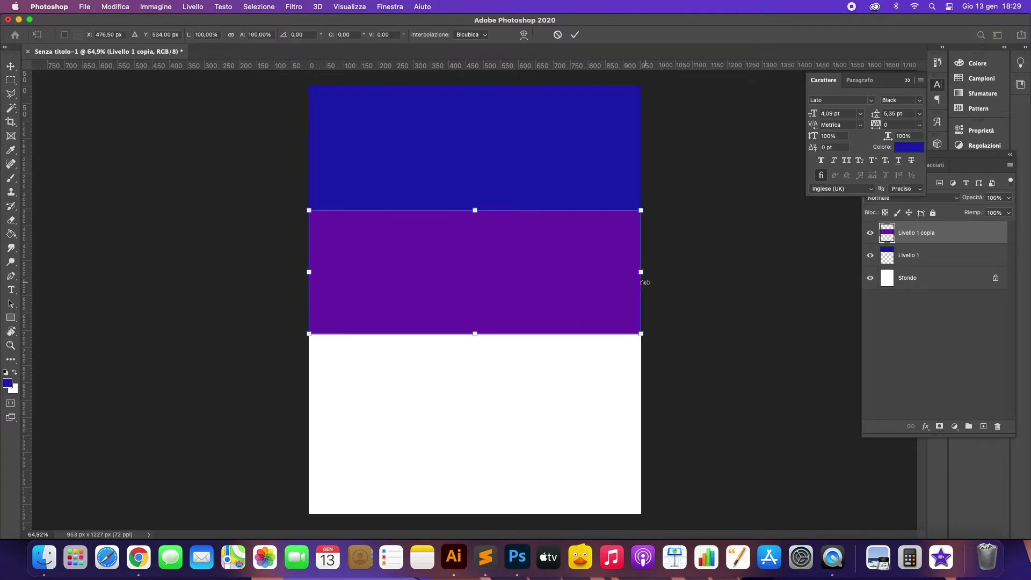
{"action": "left_click_drag", "start_coordinate": [640, 271], "coordinate": [545, 272]}
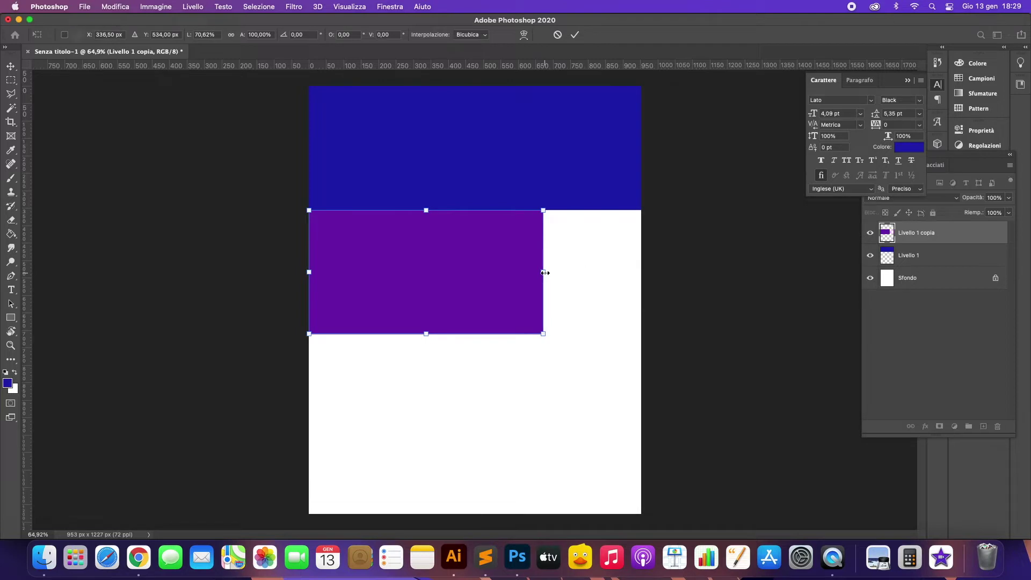
{"action": "key", "text": "Return"}
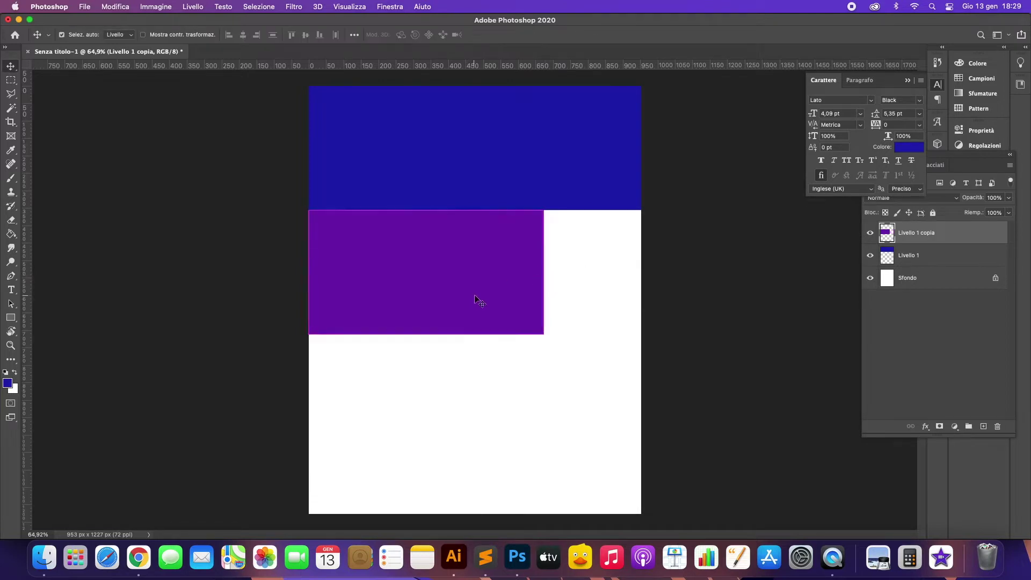
{"action": "key", "text": "ctrl+t"}
{"action": "left_click_drag", "start_coordinate": [425, 334], "coordinate": [424, 433]}
{"action": "key", "text": "Return"}
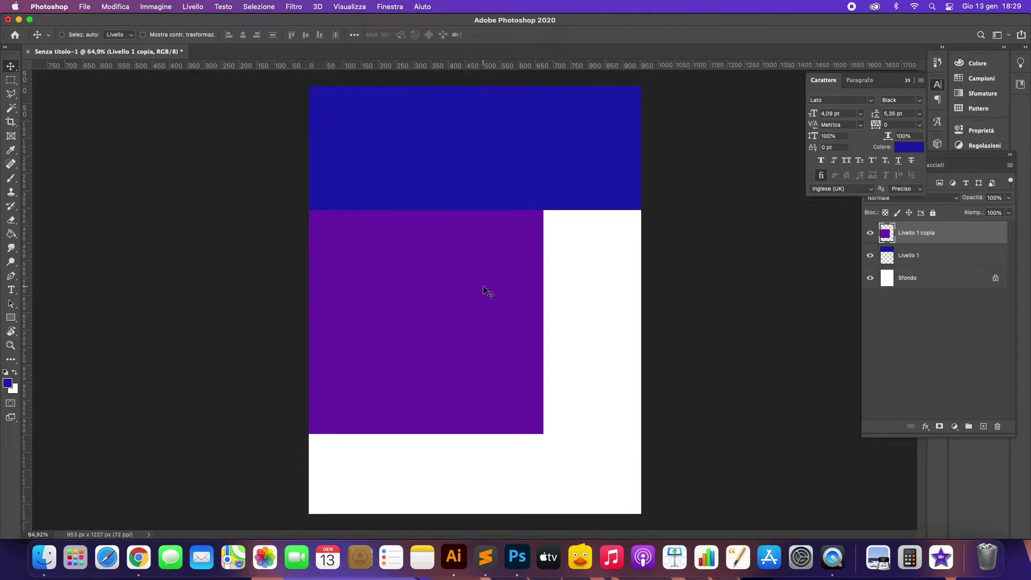
Duplicate the purple block flush with the page's right edge and recolor the copy green with Hue/Saturation.
{"action": "left_click_drag", "start_coordinate": [454, 291], "coordinate": [550, 285], "text": "alt"}
{"action": "key", "text": "super+u"}
{"action": "left_click_drag", "start_coordinate": [670, 426], "coordinate": [658, 426]}
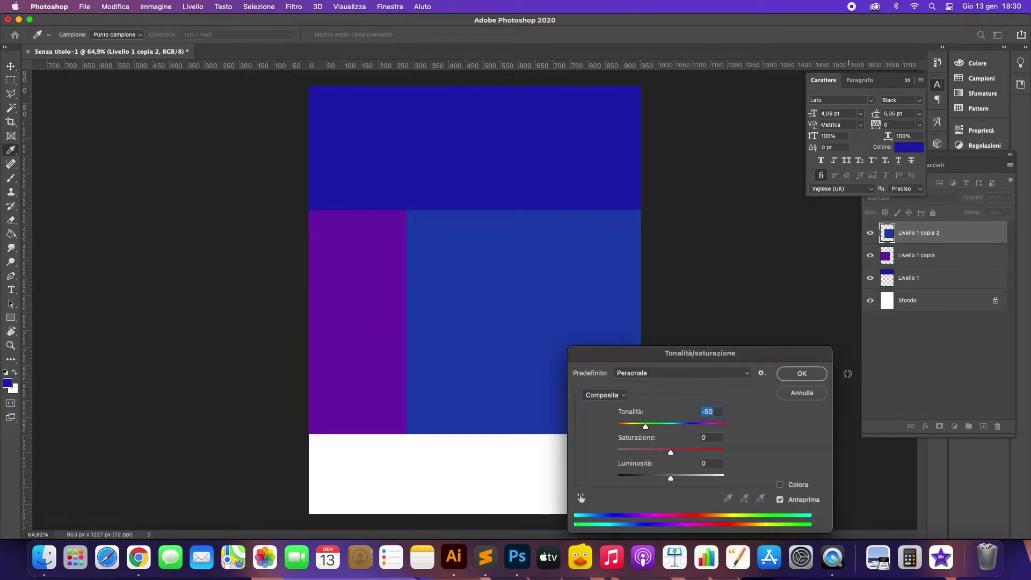
{"action": "left_click", "coordinate": [806, 376]}
{"action": "key", "text": "super+u"}
{"action": "left_click", "coordinate": [635, 426]}
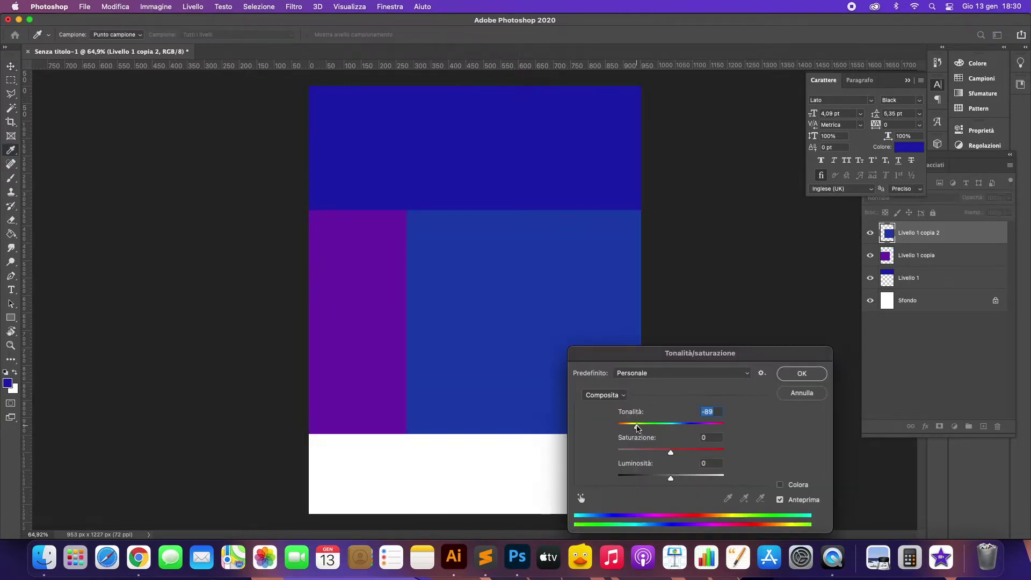
{"action": "left_click", "coordinate": [802, 373]}
Narrow the green block so it fills only the column beside the purple block.
{"action": "key", "text": "super+t"}
{"action": "left_click_drag", "start_coordinate": [409, 322], "coordinate": [576, 352]}
{"action": "key", "text": "Return"}
Duplicate the green block beneath the columns and resize the copy to 340.36% width and 35.67% height as a full-width footer band.
{"action": "key", "text": "super+t"}
{"action": "left_click_drag", "start_coordinate": [592, 290], "coordinate": [592, 434]}
{"action": "left_click_drag", "start_coordinate": [543, 476], "coordinate": [313, 464]}
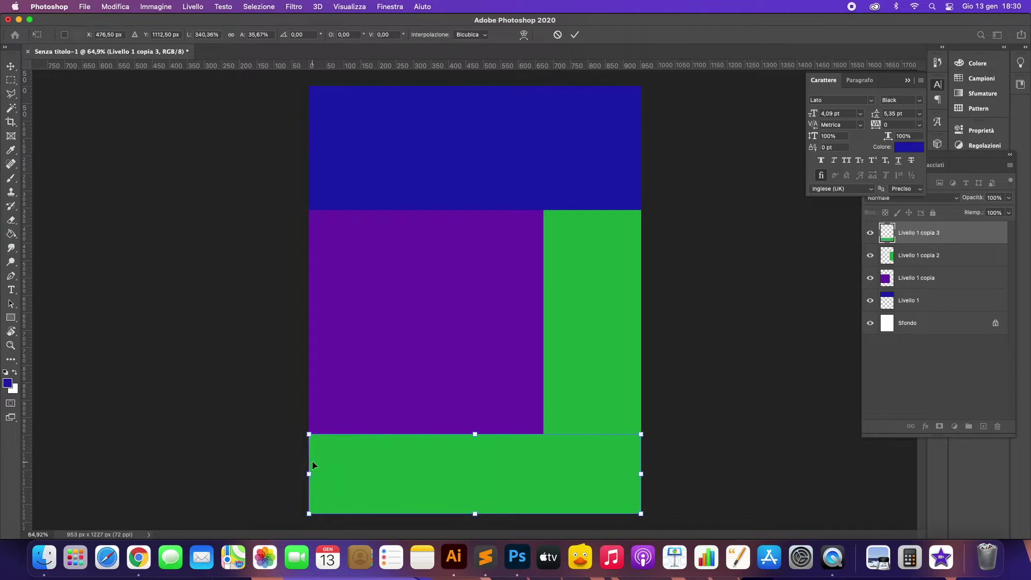
{"action": "key", "text": "Return"}
Recolor the footer band magenta with Hue/Saturation.
{"action": "key", "text": "super+u"}
{"action": "key", "text": "Return"}
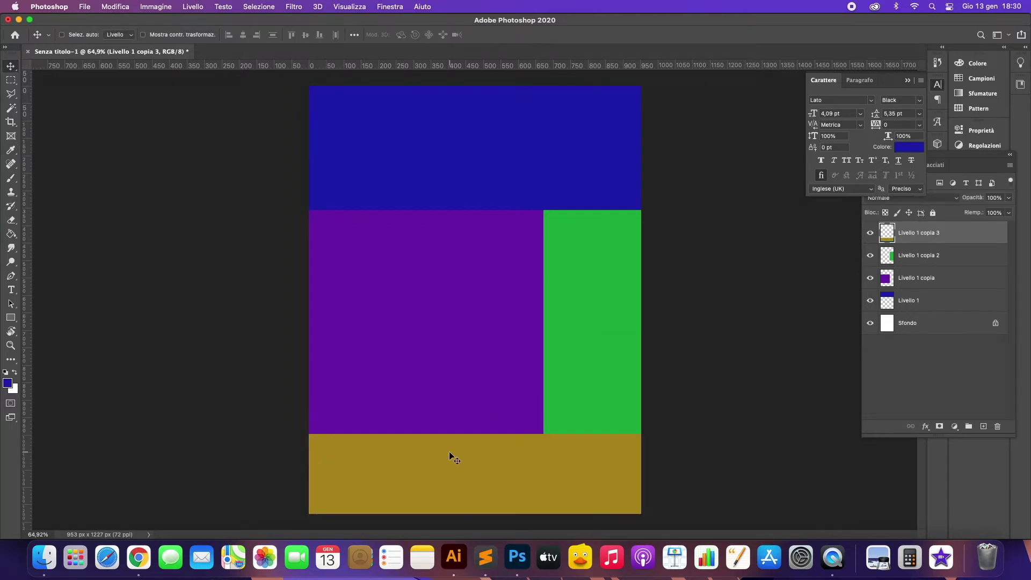
{"action": "key", "text": "super+u"}
{"action": "key", "text": "Return"}
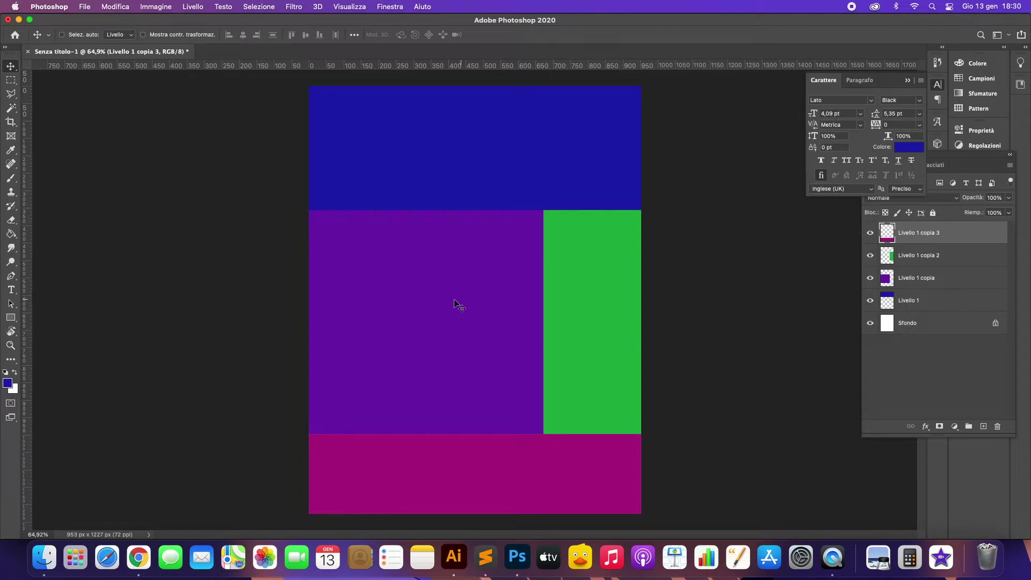
Add the text TOP on the blue header band and enlarge it to 97.92 pt.
{"action": "key", "text": "t"}
{"action": "left_click", "coordinate": [461, 156]}
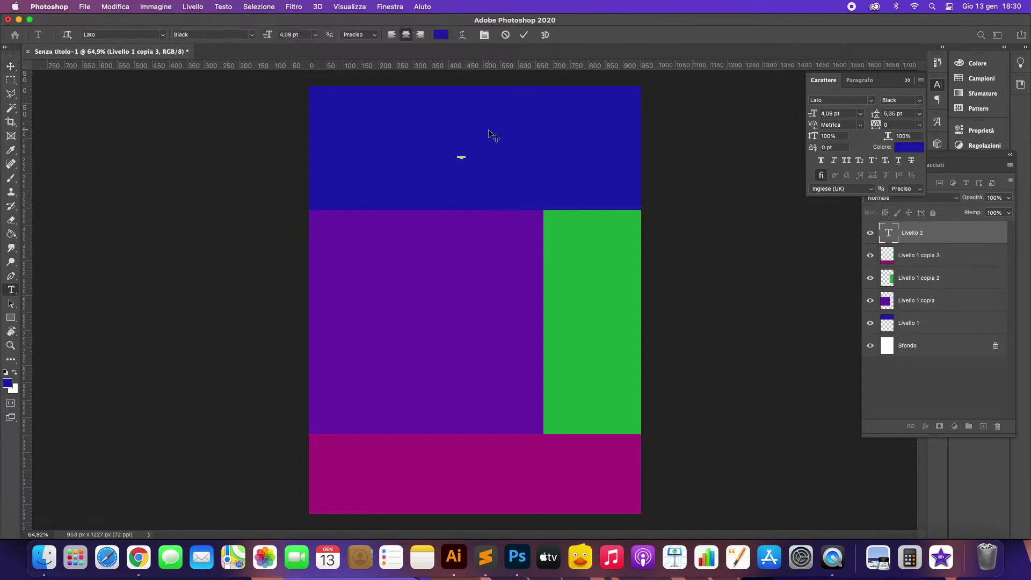
{"action": "left_click", "coordinate": [15, 374]}
{"action": "type", "text": "TOP"}
{"action": "key", "text": "super+t"}
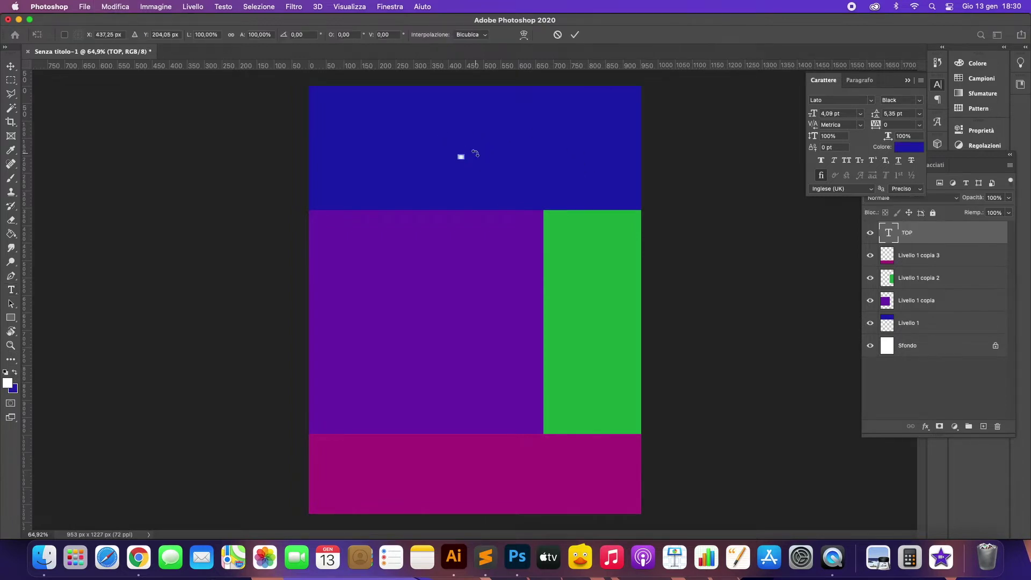
{"action": "left_click_drag", "start_coordinate": [467, 154], "coordinate": [518, 126]}
{"action": "key", "text": "Return"}
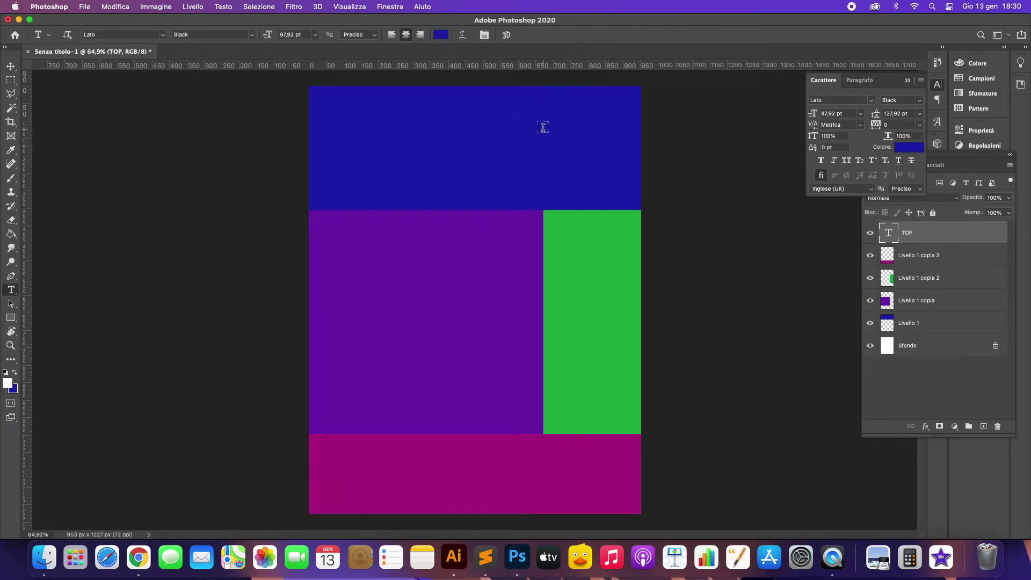
Change the color of the whole TOP text to white.
{"action": "left_click", "coordinate": [483, 154]}
{"action": "key", "text": "super+a"}
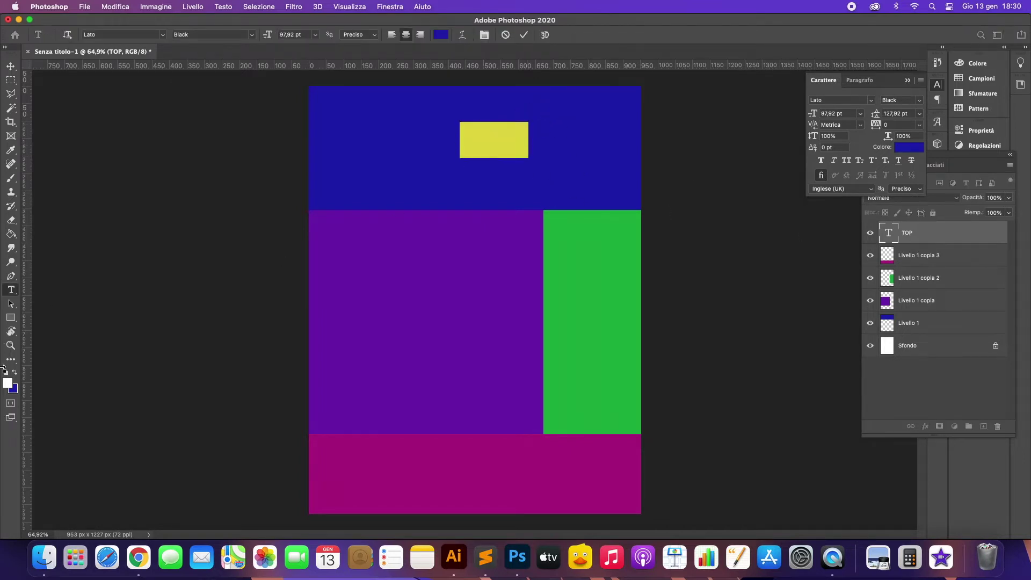
{"action": "left_click", "coordinate": [14, 374]}
Scale the TOP label to 78.37 pt and place a copy of it on the purple block.
{"action": "left_click", "coordinate": [11, 65]}
{"action": "left_click_drag", "start_coordinate": [504, 137], "coordinate": [455, 290]}
{"action": "key", "text": "super+t"}
{"action": "key", "text": "Return"}
Replace the copied label's text on the purple block with MAIN CONTENT.
{"action": "double_click", "coordinate": [455, 291]}
{"action": "type", "text": "CONTENT"}
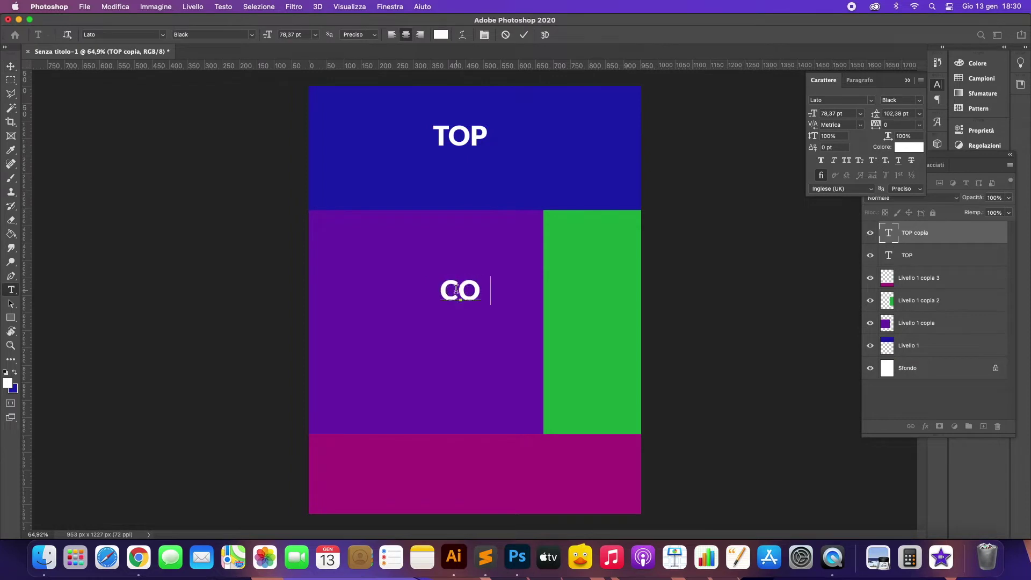
{"action": "key", "text": "Escape"}
{"action": "key", "text": "v"}
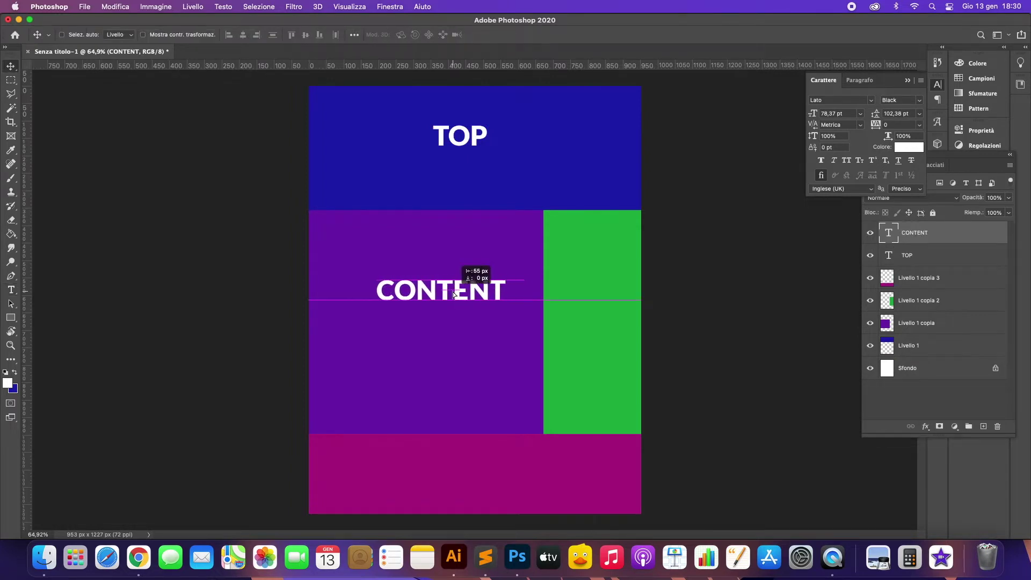
{"action": "double_click", "coordinate": [453, 291]}
{"action": "type", "text": "MAIN "}
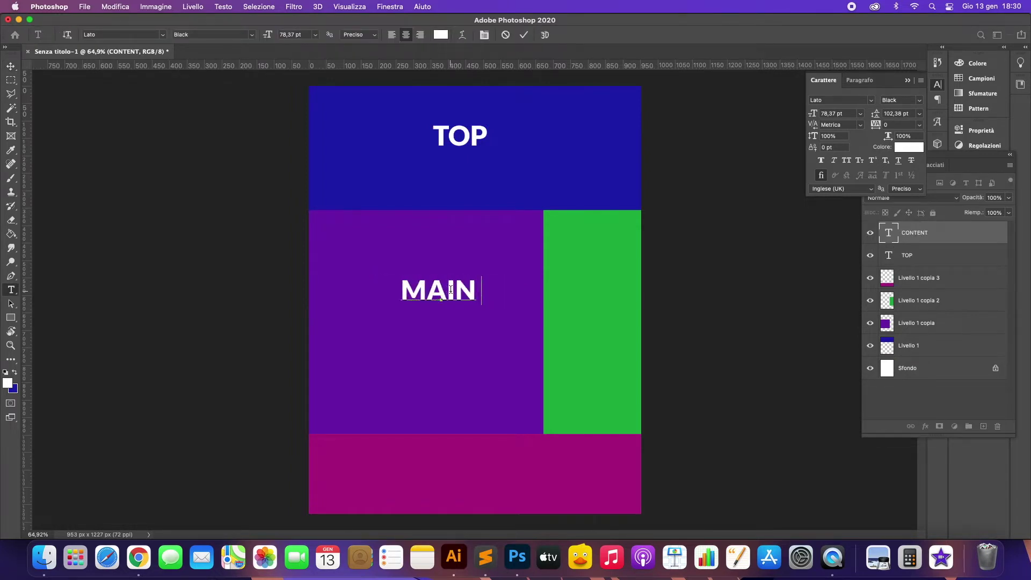
{"action": "type", "text": "CONTENT"}
{"action": "key", "text": "Escape"}
Scale the MAIN CONTENT label to 56.23 pt and place a copy rotated to read upward on the green block.
{"action": "key", "text": "super+t"}
{"action": "left_click_drag", "start_coordinate": [546, 305], "coordinate": [593, 290]}
{"action": "key", "text": "Return"}
{"action": "key", "text": "super+t"}
{"action": "key", "text": "Return"}
Replace the rotated label's text on the green block with SIDEBAR.
{"action": "key", "text": "t"}
{"action": "triple_click", "coordinate": [594, 289]}
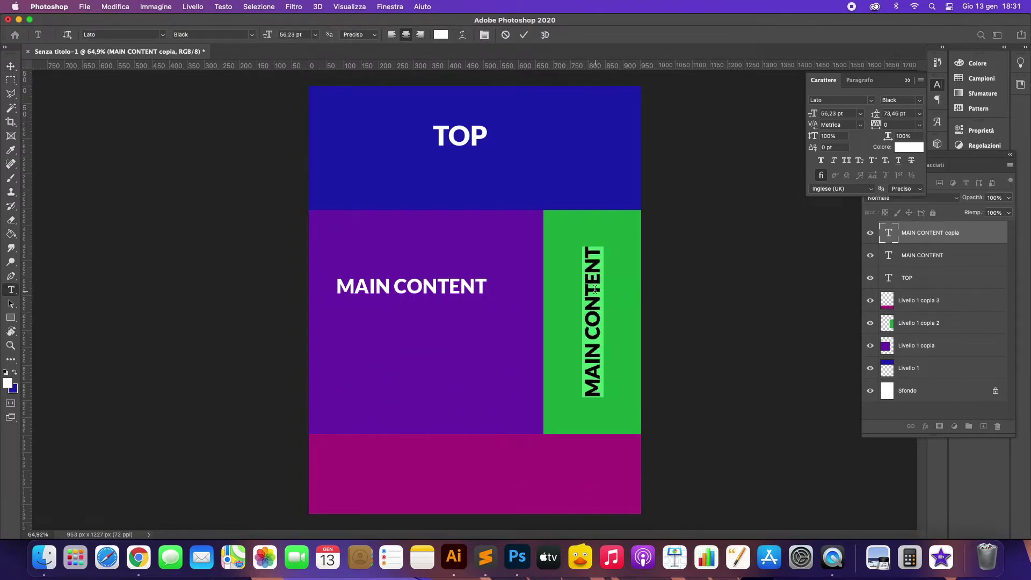
{"action": "type", "text": "SIDEBAR"}
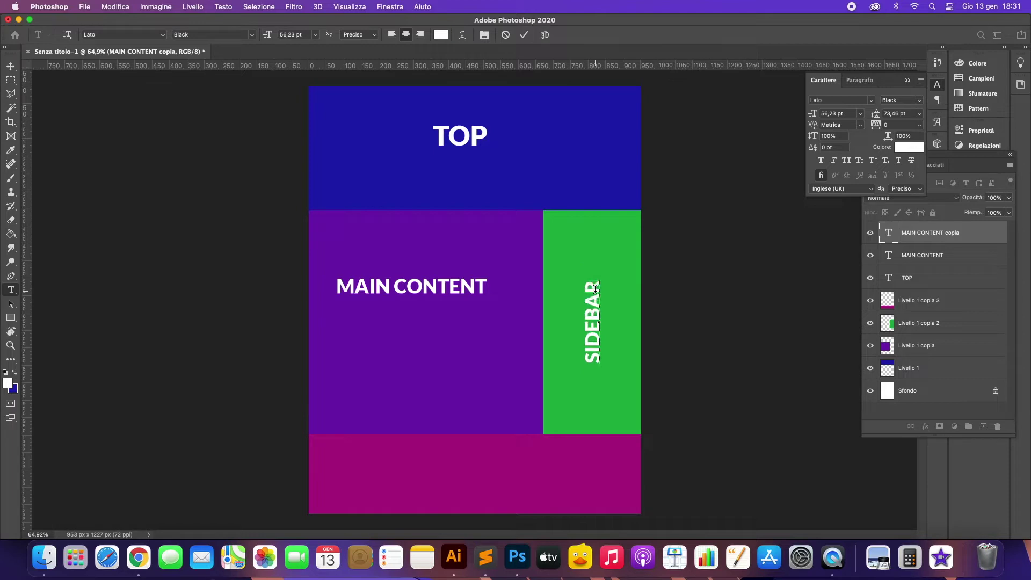
{"action": "key", "text": "Escape"}
{"action": "key", "text": "v"}
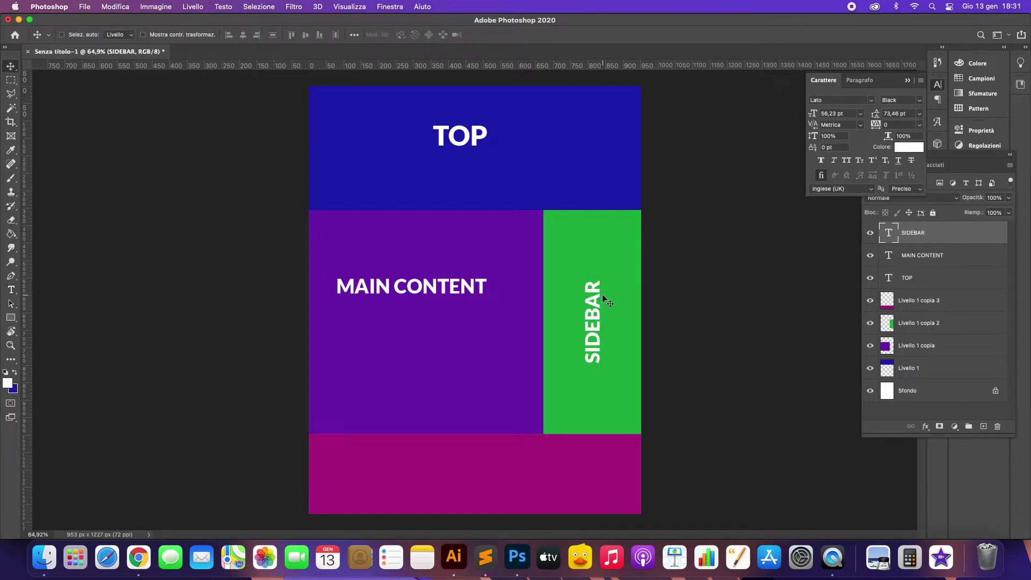
Place a copy of the MAIN CONTENT label straight below it at the upper edge of the magenta band.
{"action": "right_click", "coordinate": [468, 289]}
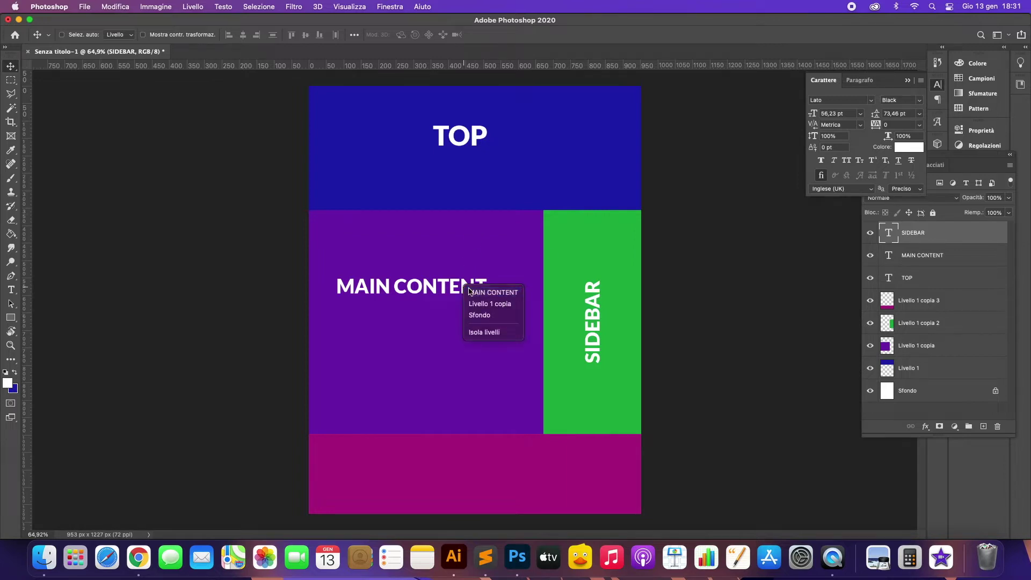
{"action": "left_click", "coordinate": [478, 293]}
{"action": "left_click_drag", "start_coordinate": [473, 291], "coordinate": [474, 463]}
{"action": "key", "text": "super+z"}
{"action": "left_click_drag", "start_coordinate": [451, 285], "coordinate": [452, 440], "text": "alt"}
Change the copied label's text to FOOTER and move it fully inside the magenta band.
{"action": "double_click", "coordinate": [451, 440]}
{"action": "type", "text": "FOOTER -"}
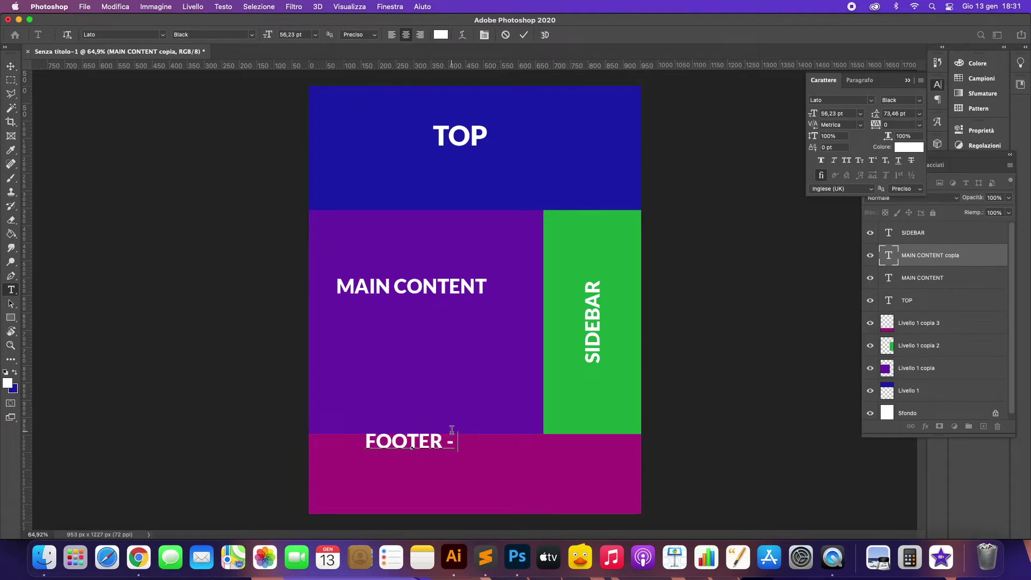
{"action": "key", "text": "super+Return"}
{"action": "key", "text": "v"}
{"action": "left_click_drag", "start_coordinate": [452, 433], "coordinate": [436, 449]}
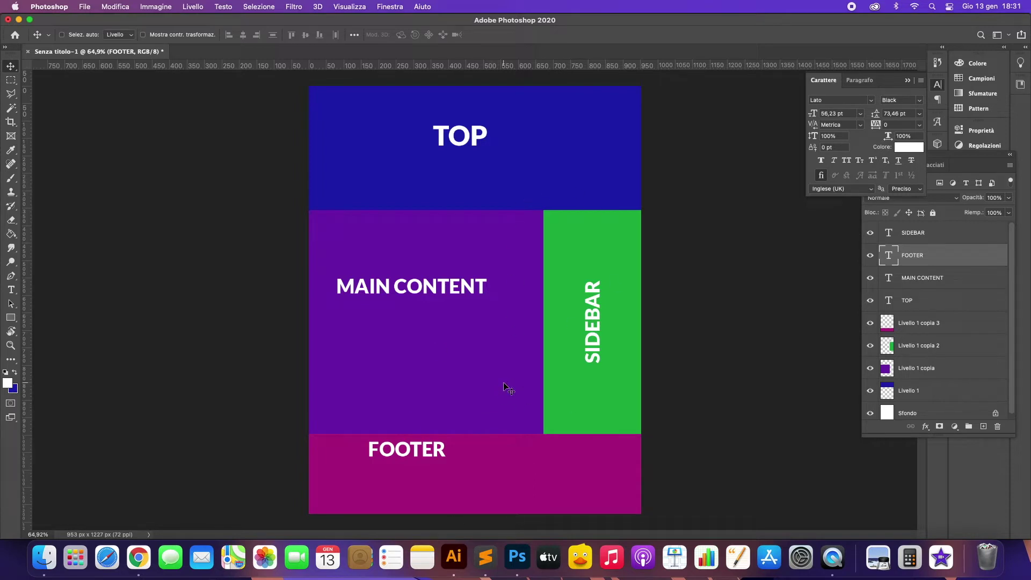
Duplicate the magenta footer band in place and recolor the copy blue with Hue/Saturation.
{"action": "key", "text": "m"}
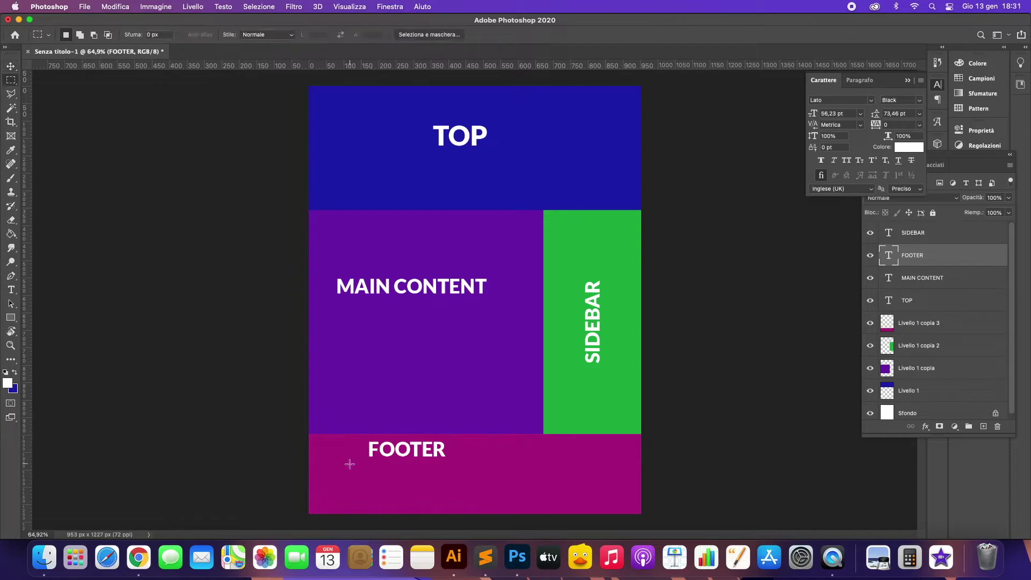
{"action": "key", "text": "v"}
{"action": "right_click", "coordinate": [427, 491]}
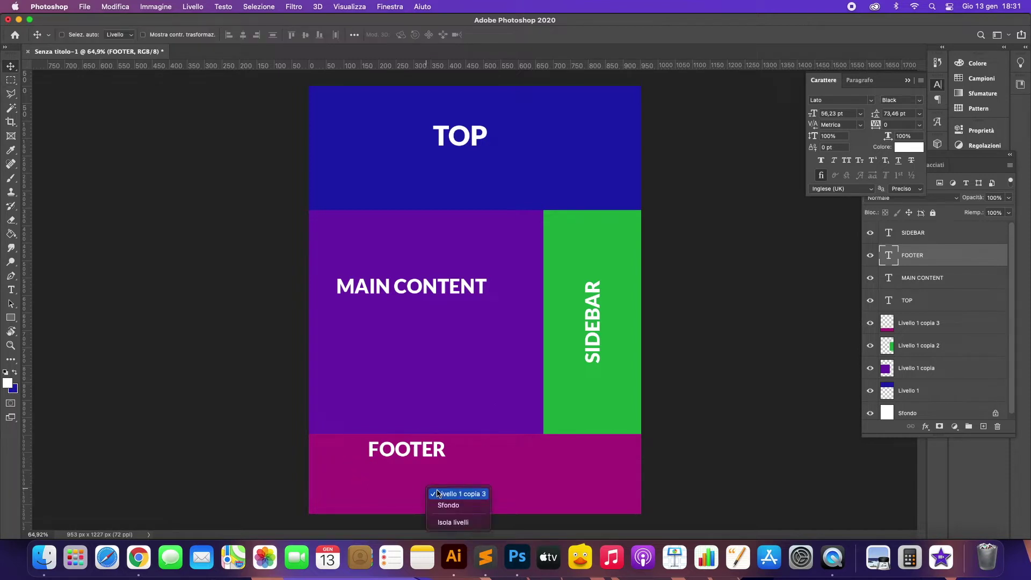
{"action": "left_click", "coordinate": [456, 494]}
{"action": "left_click_drag", "start_coordinate": [407, 481], "coordinate": [480, 477]}
{"action": "key", "text": "ctrl+u"}
{"action": "key", "text": "Return"}
Narrow the blue footer copy to about 509 px wide, keeping it against the page's left edge.
{"action": "left_click_drag", "start_coordinate": [480, 476], "coordinate": [513, 492]}
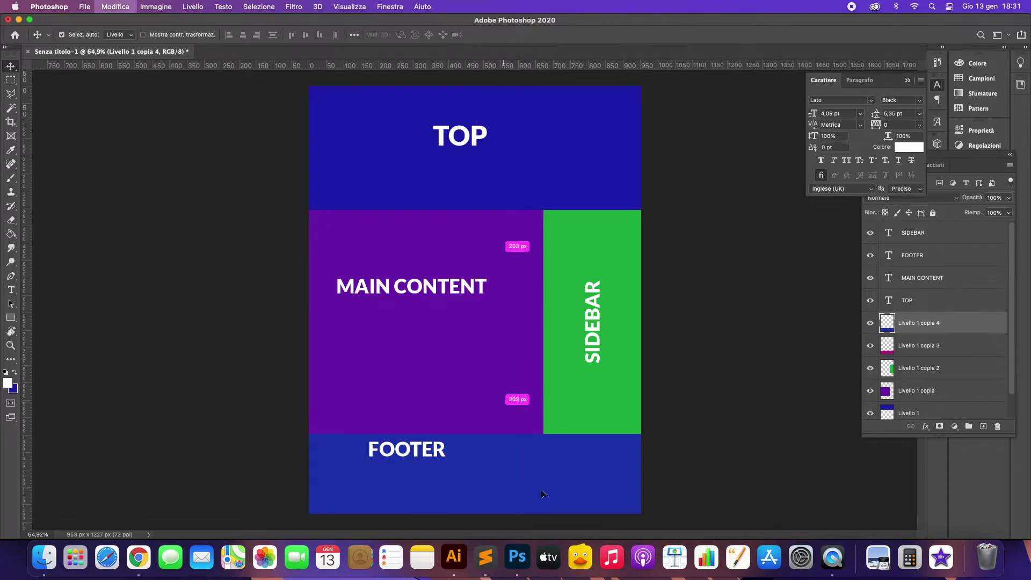
{"action": "key", "text": "super+t"}
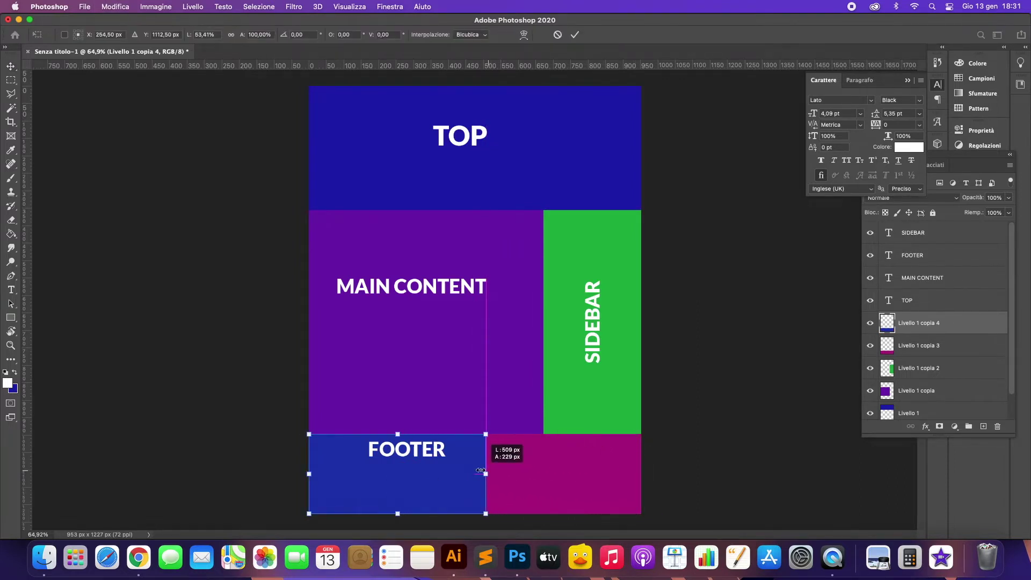
{"action": "key", "text": "Return"}
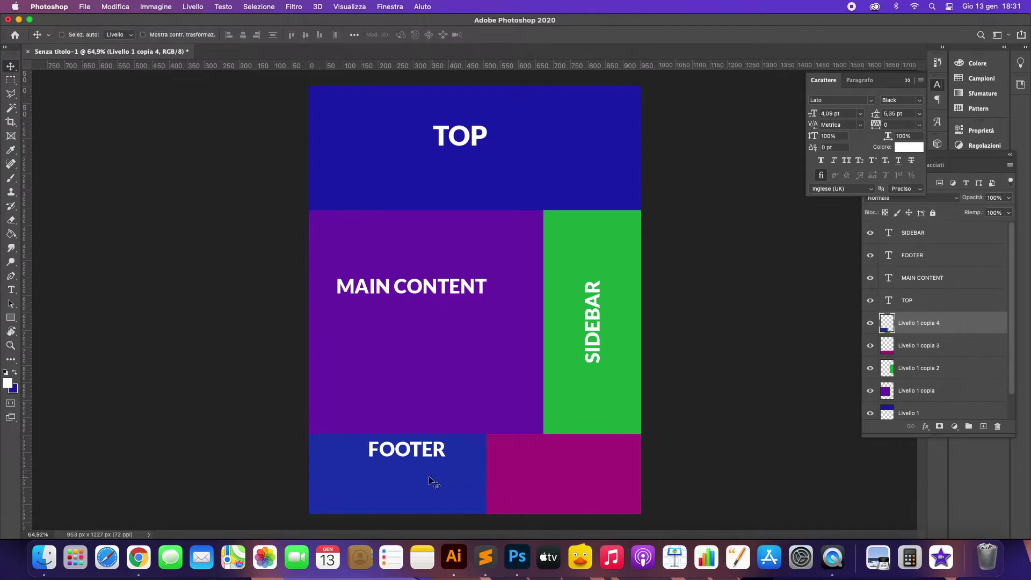